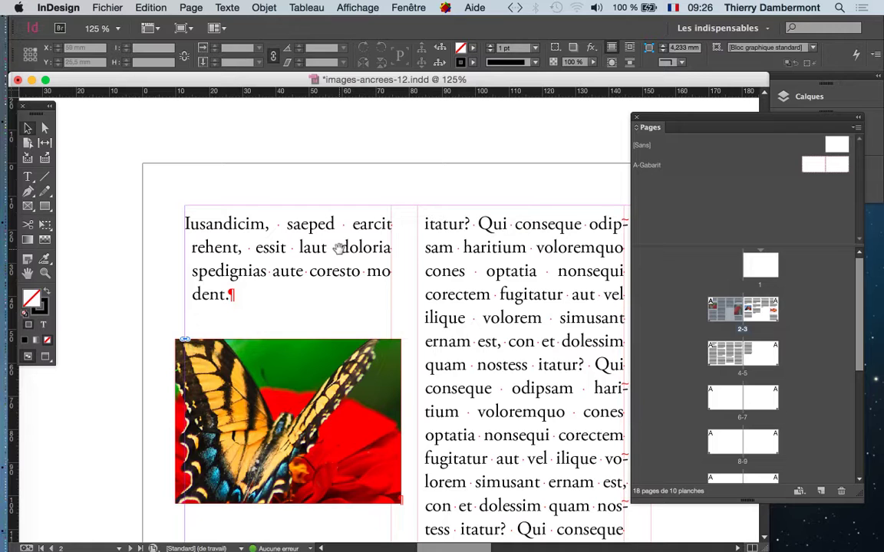
Insert the heading "Les oiseaux" as its own paragraph before the opening paragraph of the first column.
drag(307, 219, 297, 200)
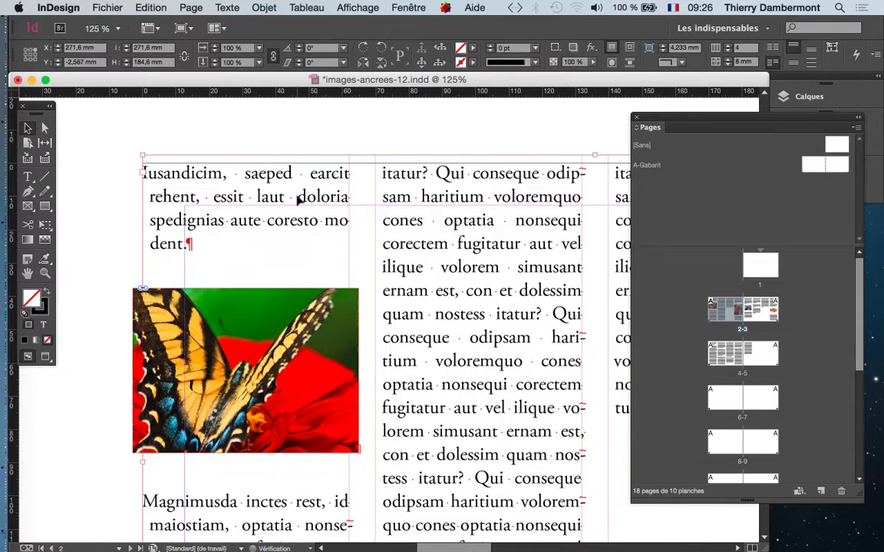
key(super+z)
click(27, 177)
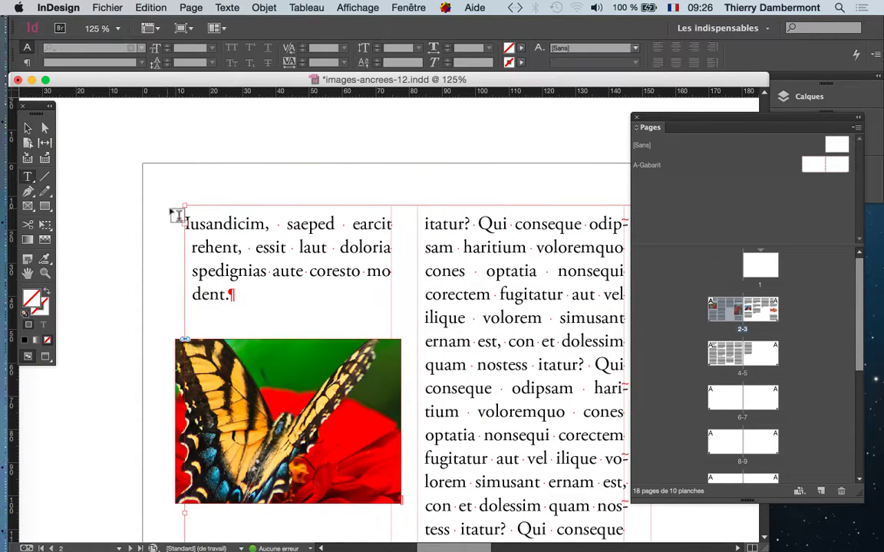
click(185, 222)
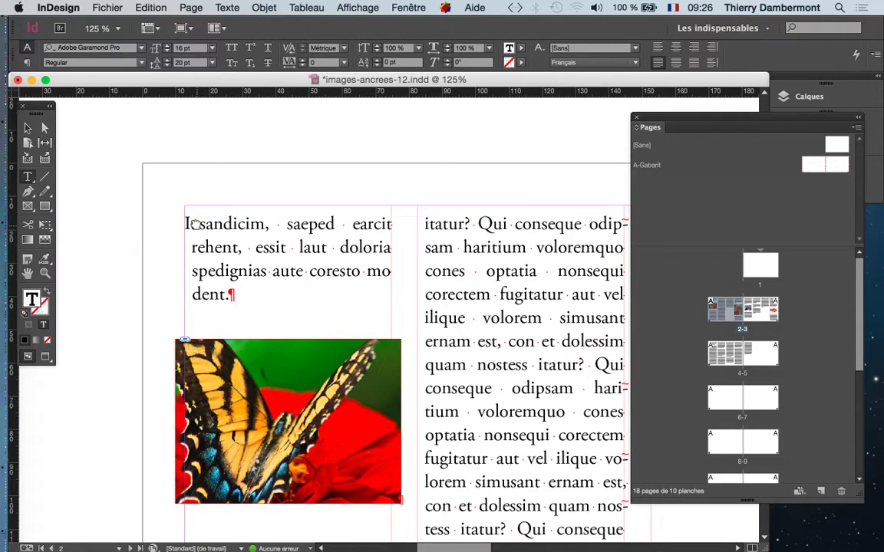
drag(189, 222, 160, 173)
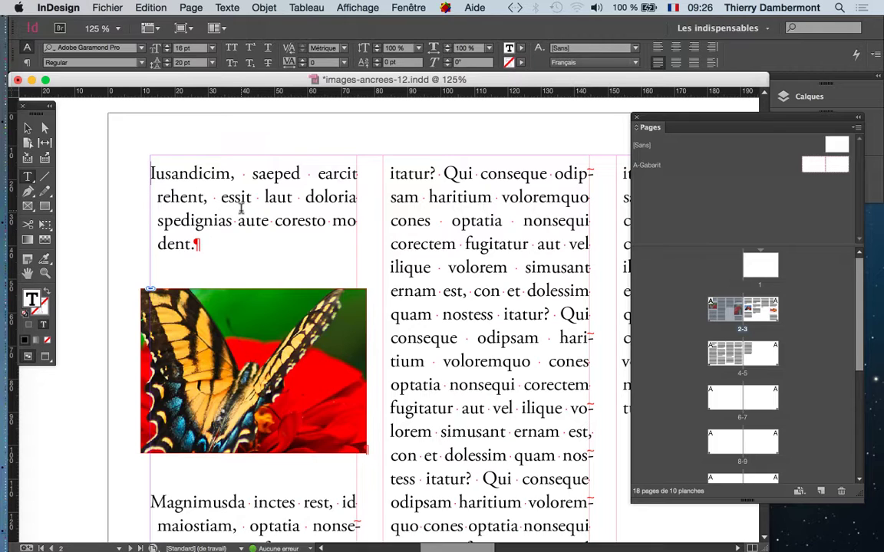
text(Les oiseau)
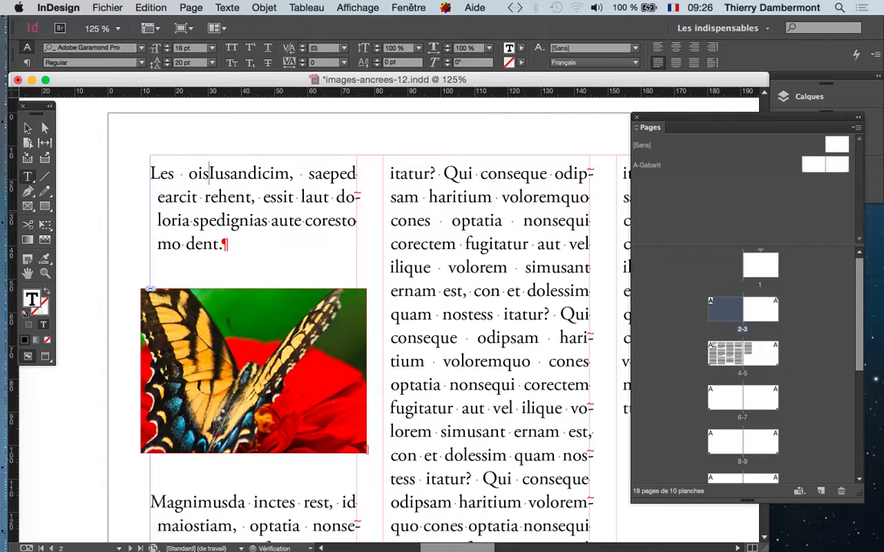
text(x)
key(Return)
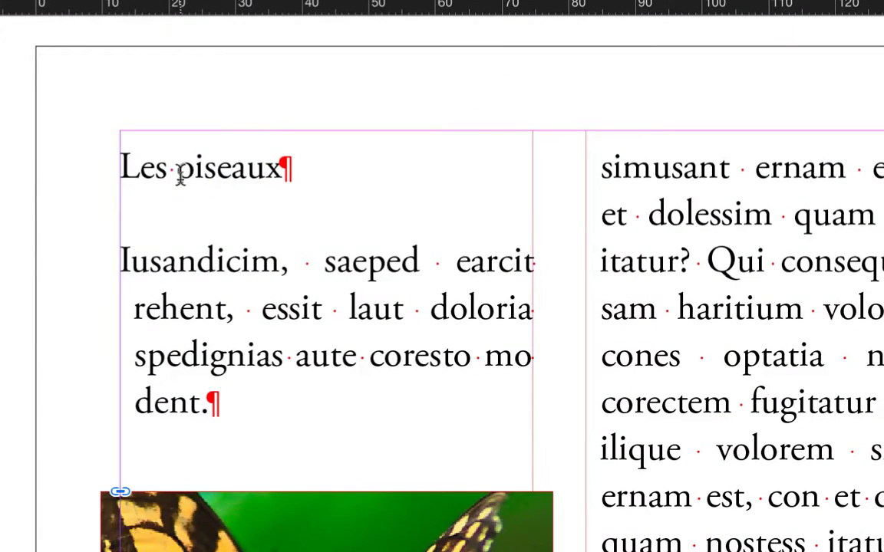
Select the whole "Les oiseaux" heading and display the character formatting options beside it.
drag(121, 167, 254, 170)
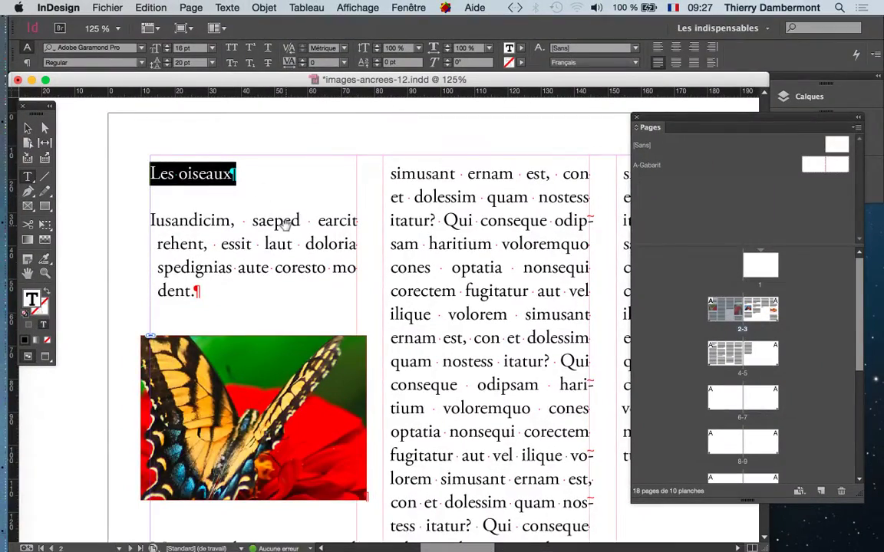
key(super+minus)
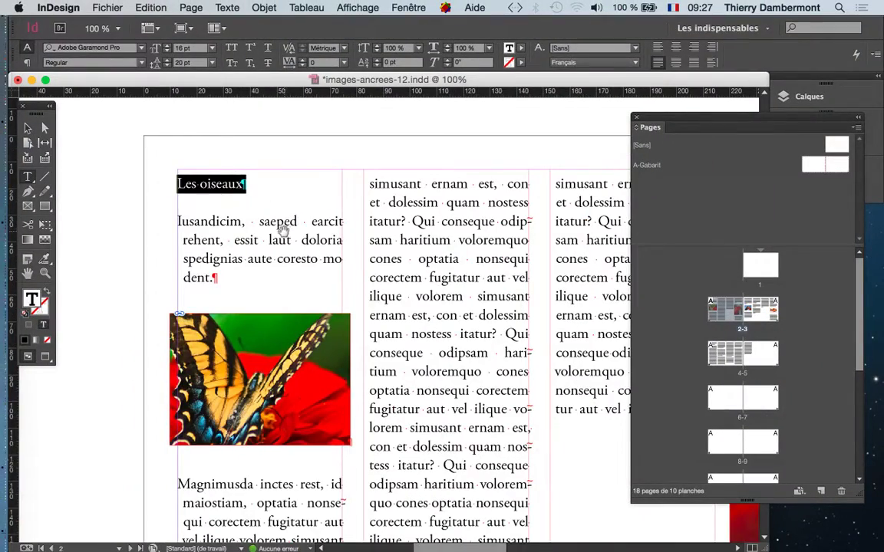
scroll(254, 207, right, 3)
scroll(255, 207, down, 1)
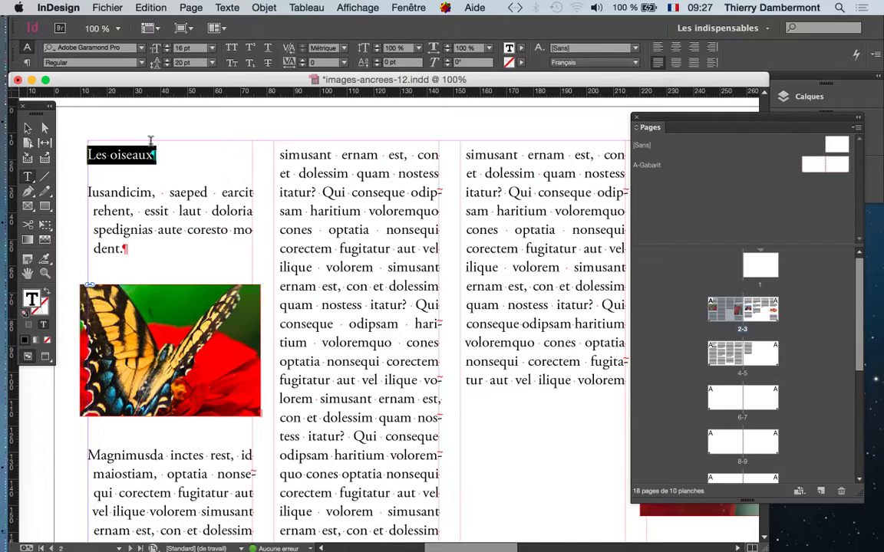
key(super+equal)
scroll(176, 218, up, 1)
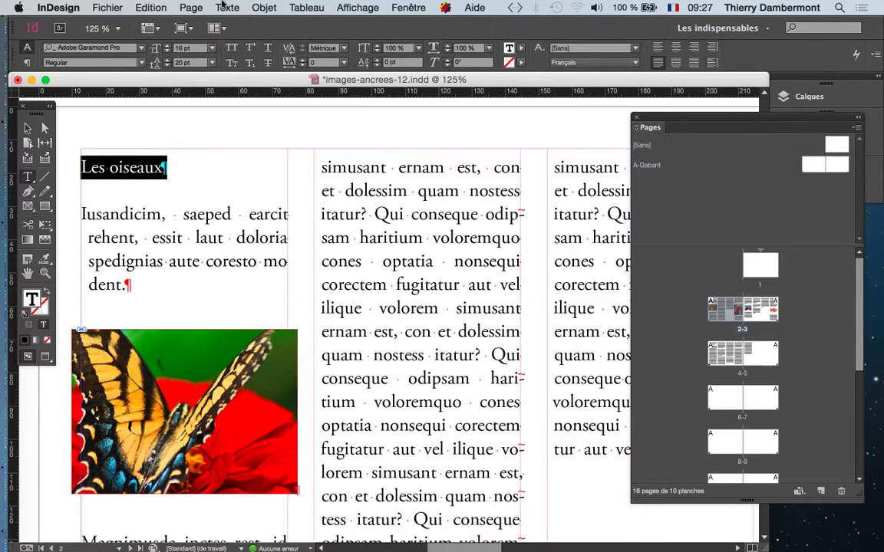
click(216, 6)
click(247, 72)
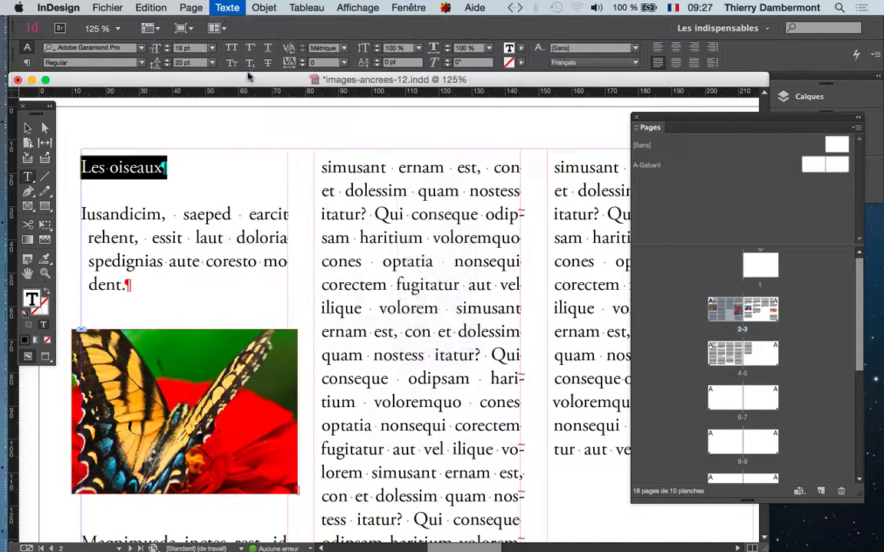
drag(441, 199, 319, 141)
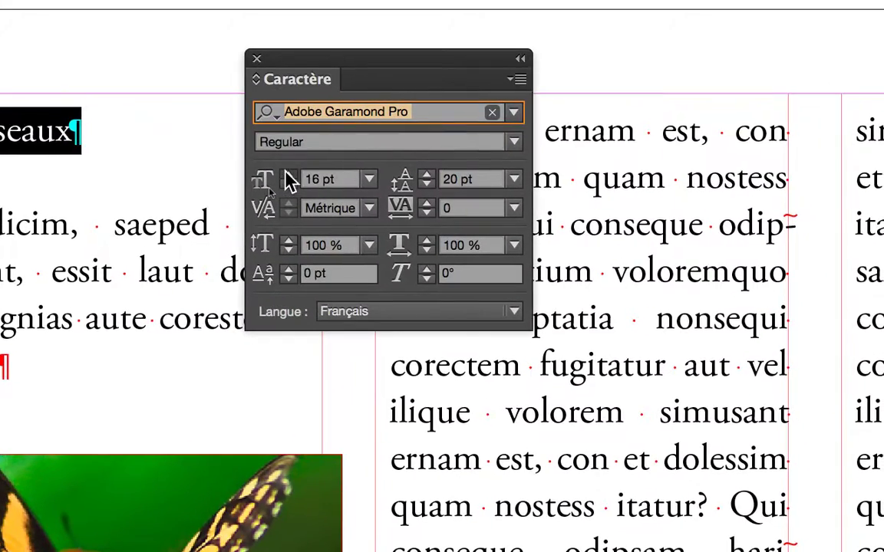
Increase the font size of the selected "Les oiseaux" heading to 50 pt.
click(221, 240)
click(221, 240)
click(220, 240)
click(288, 175)
click(287, 175)
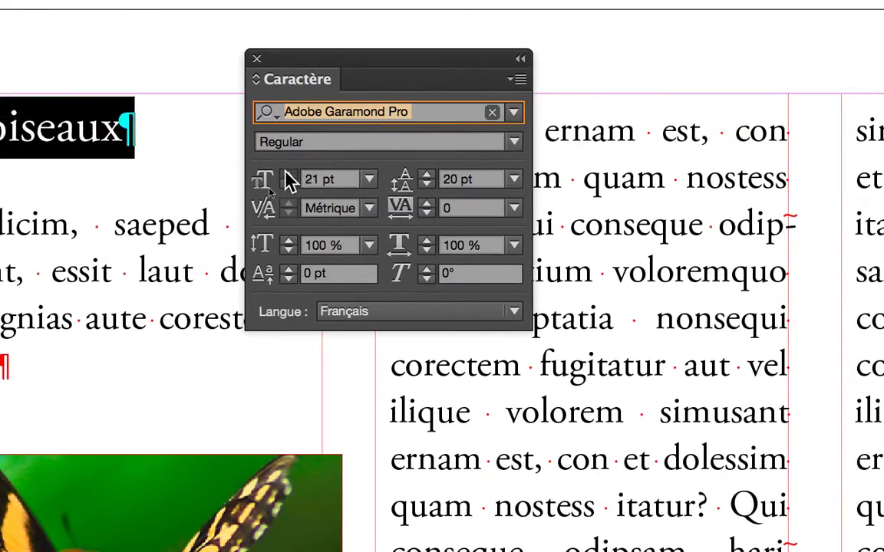
click(288, 175)
click(287, 175)
click(287, 175)
click(288, 175)
click(288, 175)
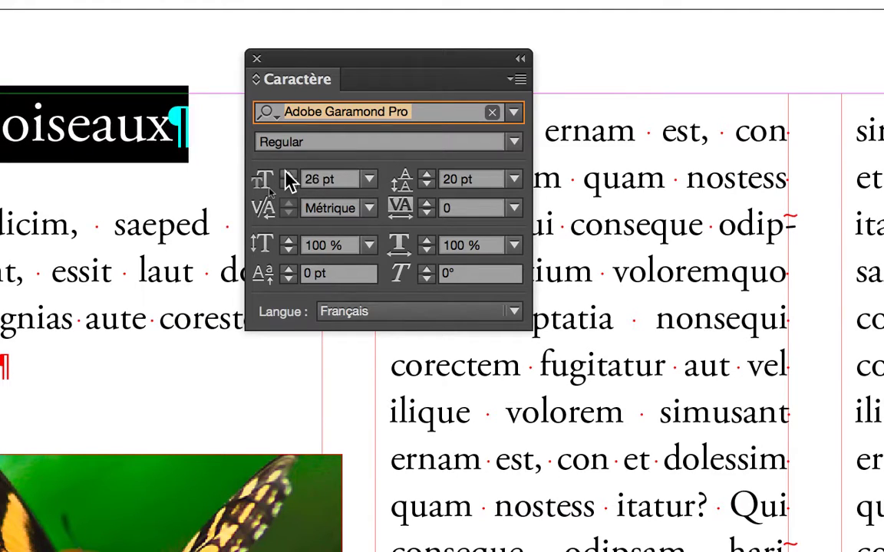
click(288, 174)
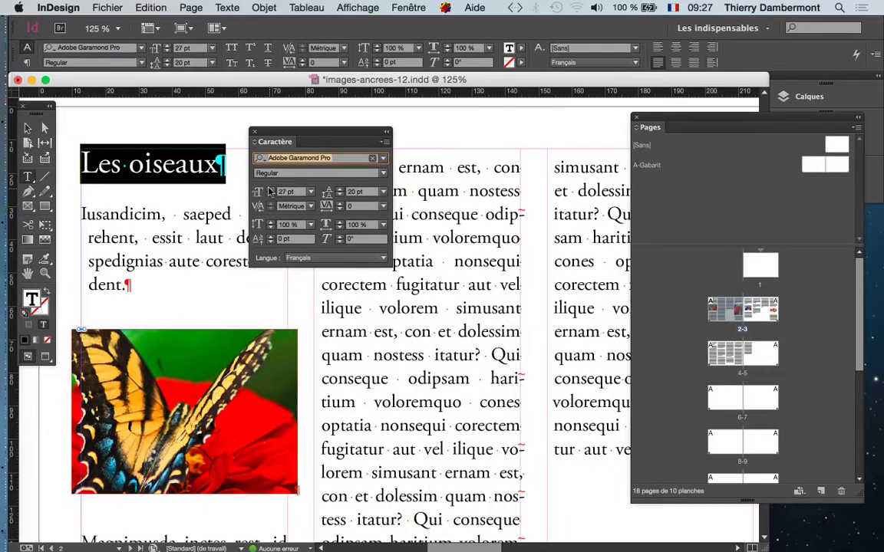
click(270, 189)
click(270, 190)
click(269, 190)
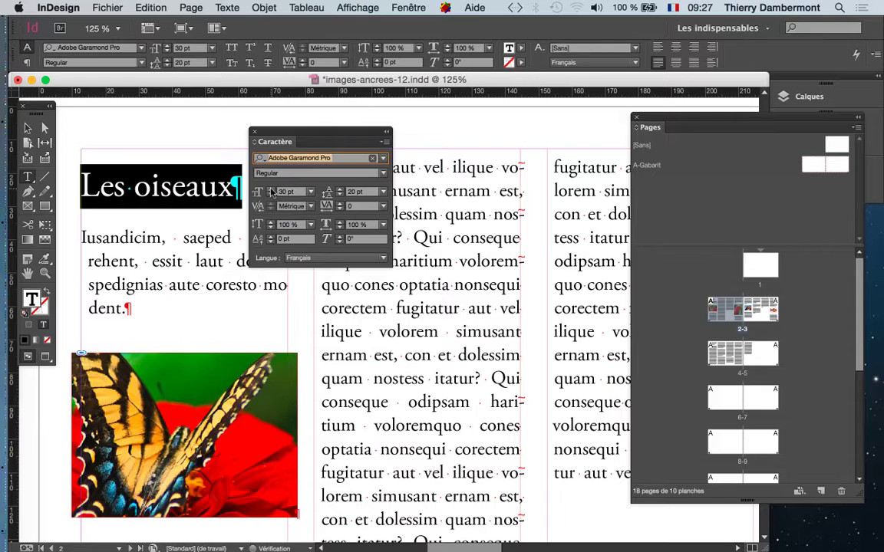
click(269, 191)
click(270, 191)
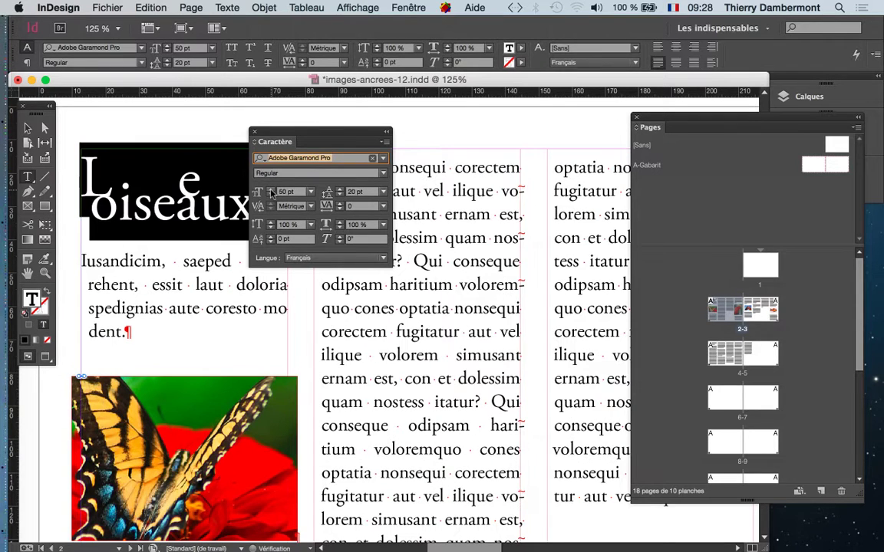
click(270, 191)
Set the leading of the "Les oiseaux" heading to Automatique, keeping the formatting options clear of the heading.
drag(308, 134, 412, 170)
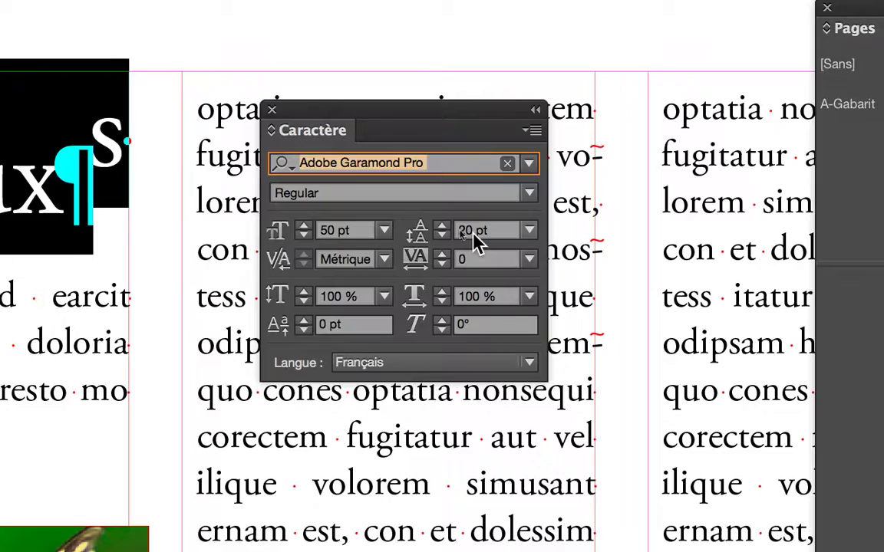
click(473, 233)
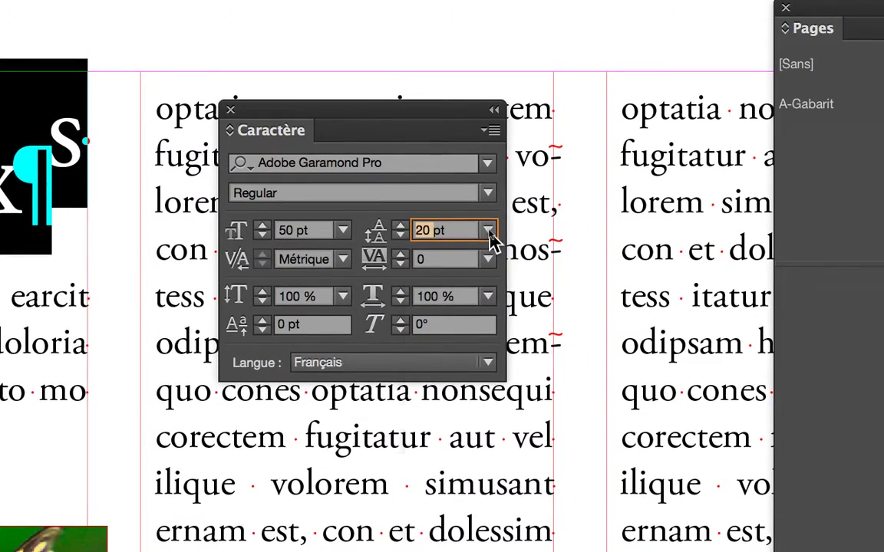
click(489, 233)
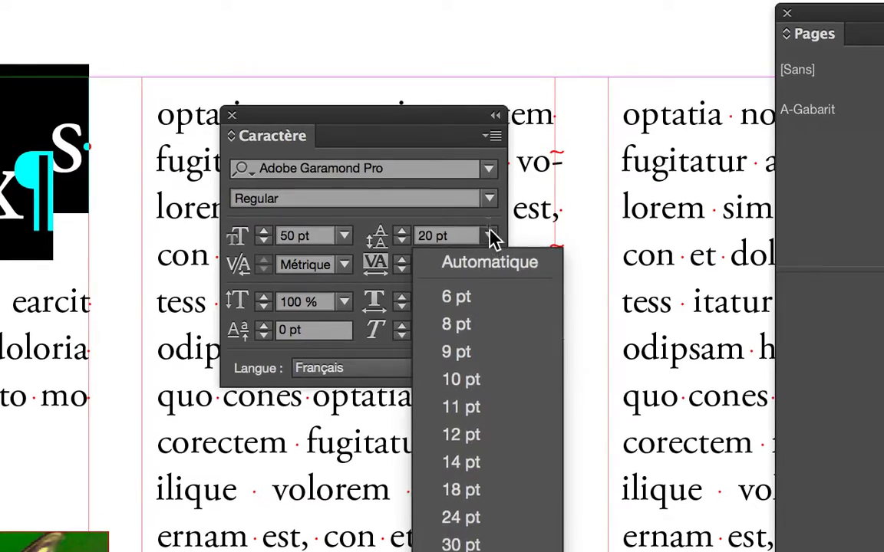
click(489, 234)
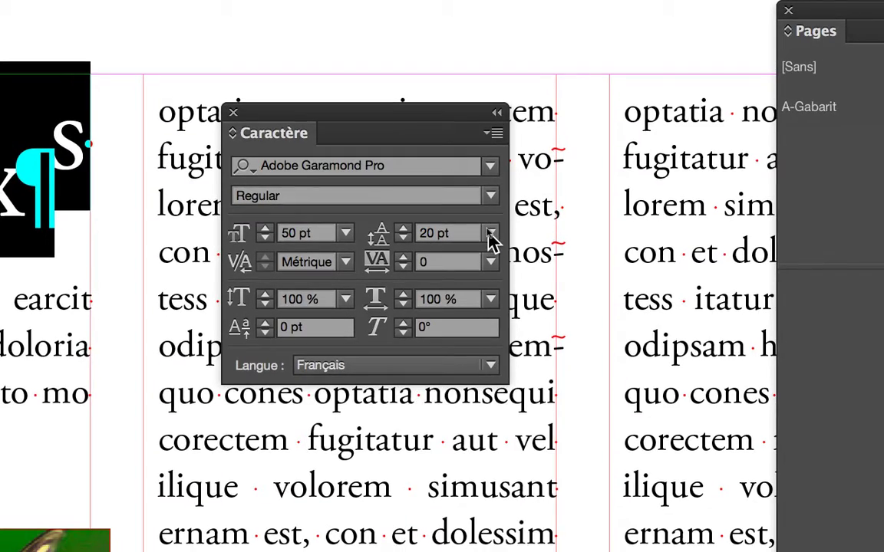
click(490, 238)
click(490, 259)
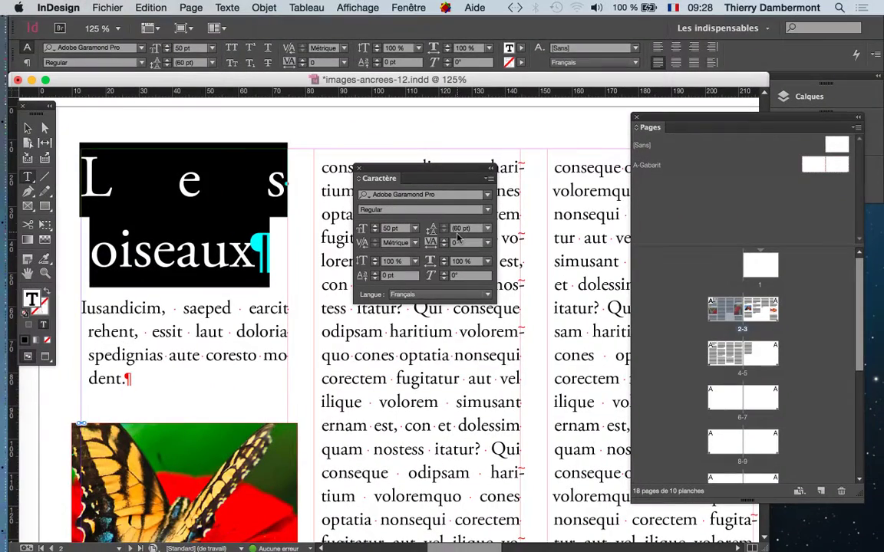
drag(432, 172, 542, 248)
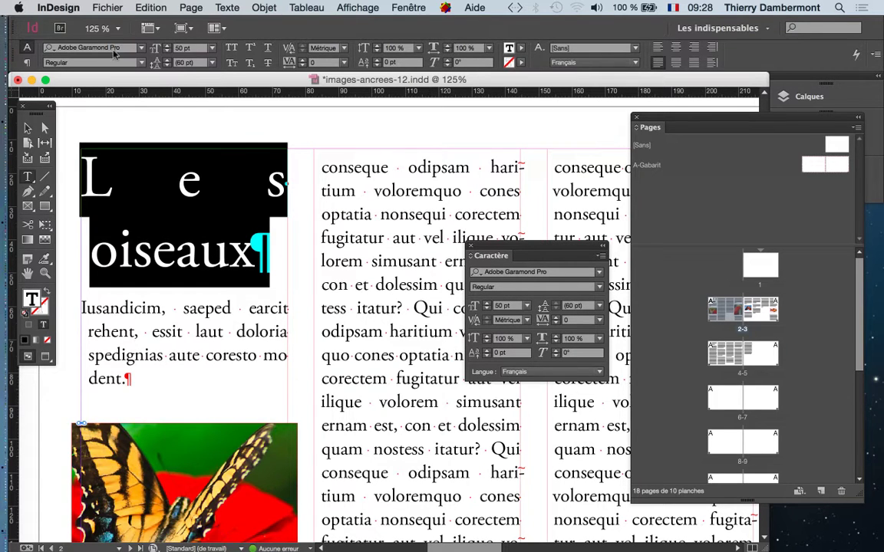
Display the paragraph formatting options next to the heading and align "Les oiseaux" to the left.
click(226, 8)
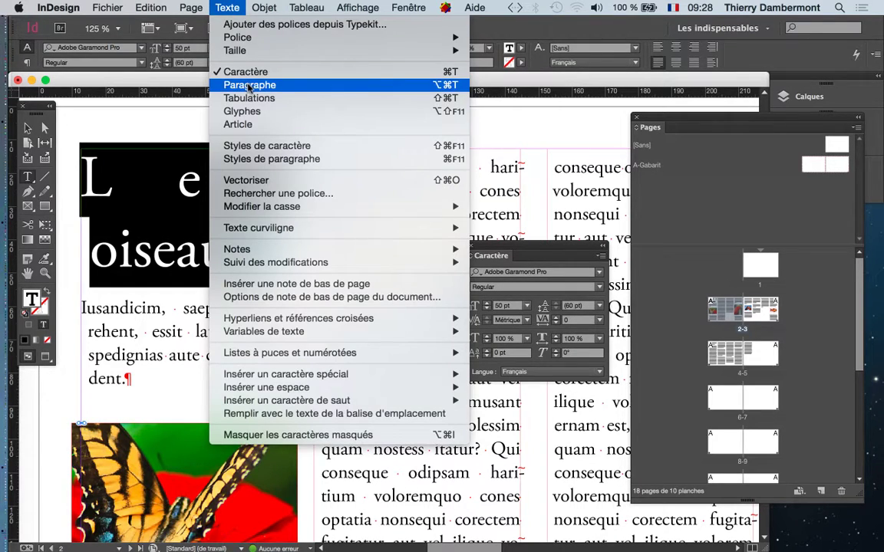
click(182, 60)
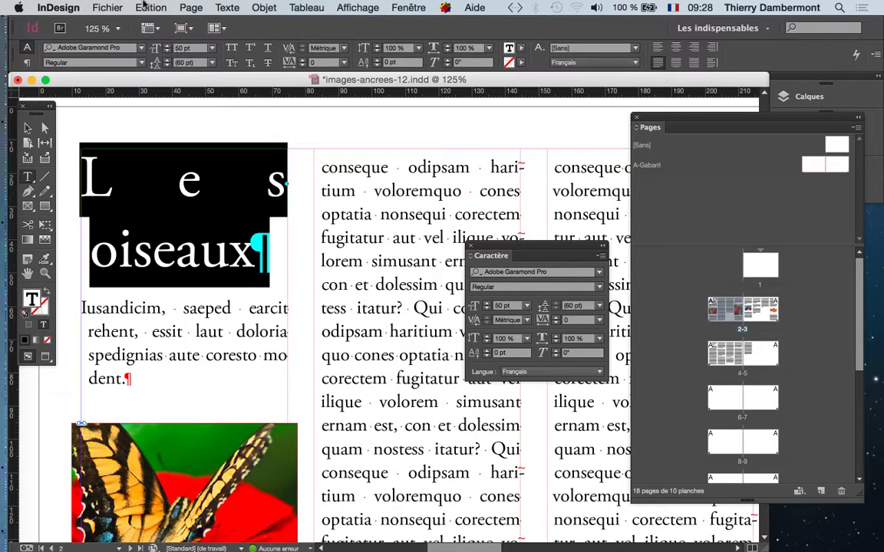
click(224, 7)
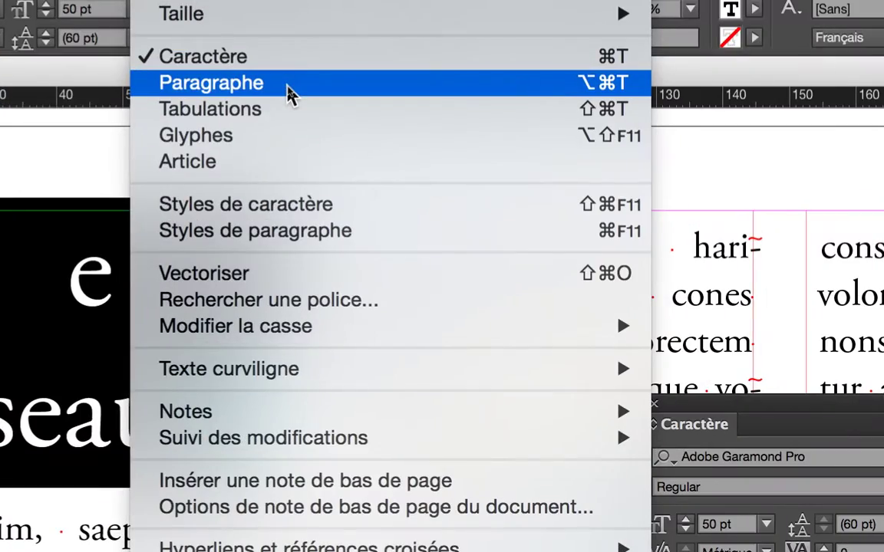
click(290, 93)
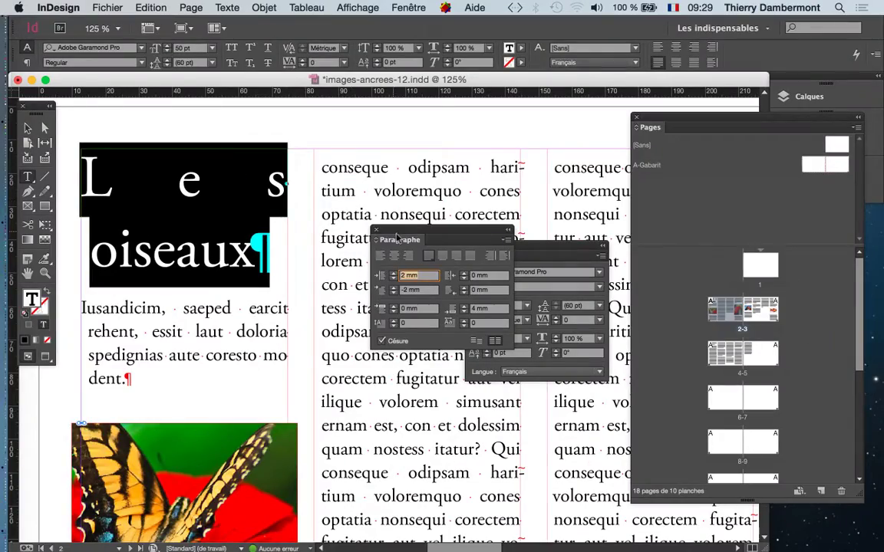
drag(496, 370, 477, 349)
drag(384, 217, 321, 213)
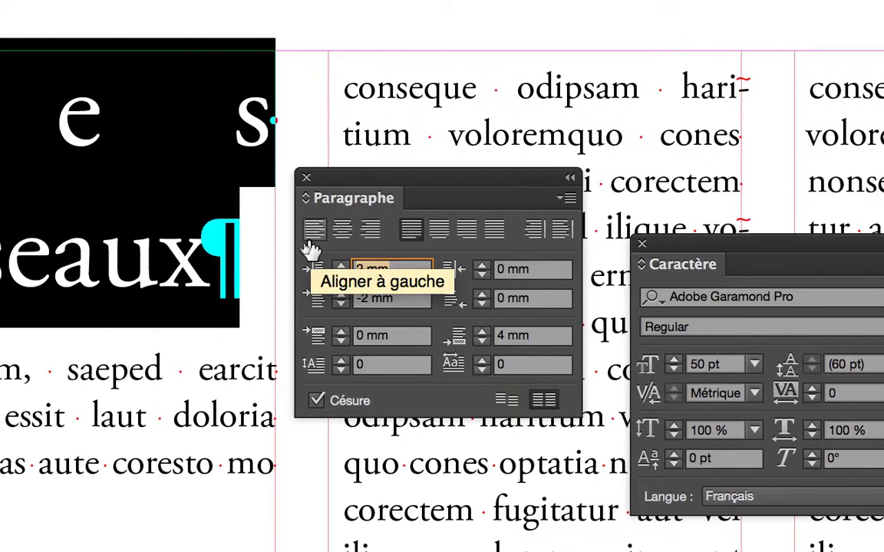
click(311, 244)
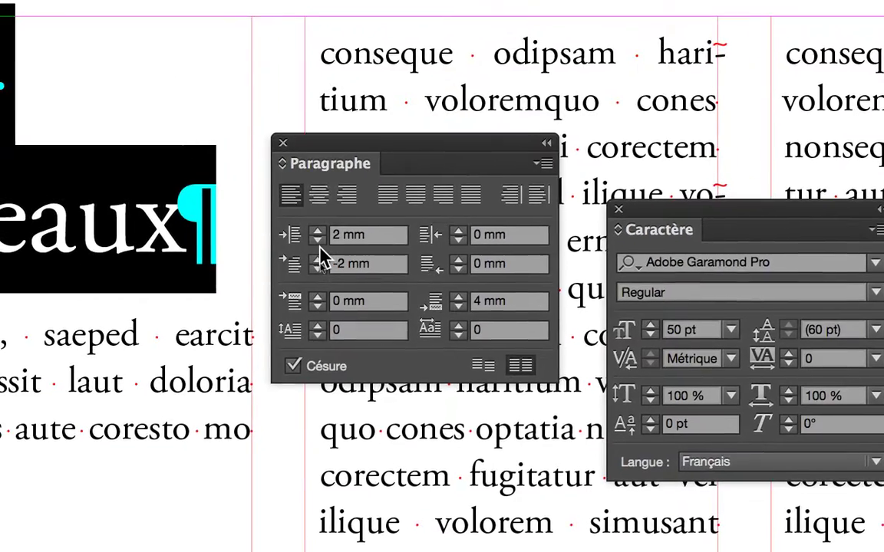
Set the heading's first-line indent and left indent to 0 mm.
click(319, 247)
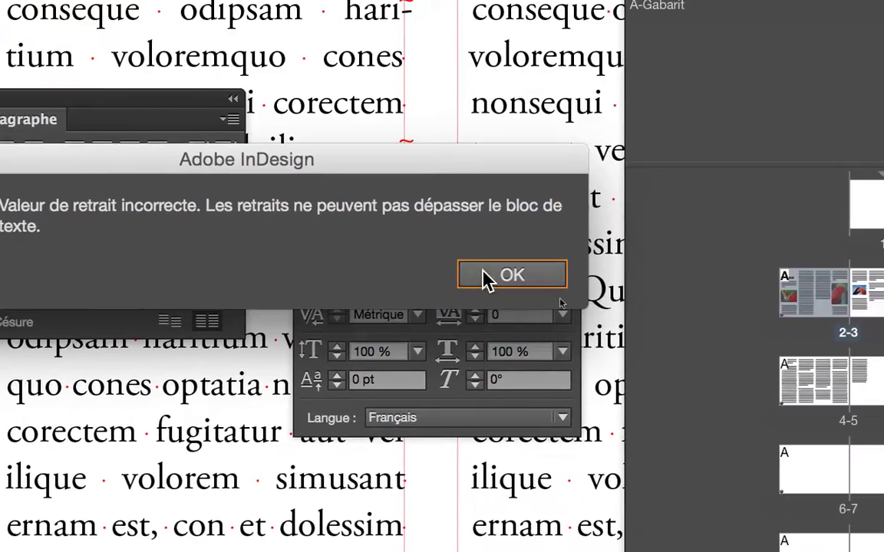
click(485, 280)
click(6, 241)
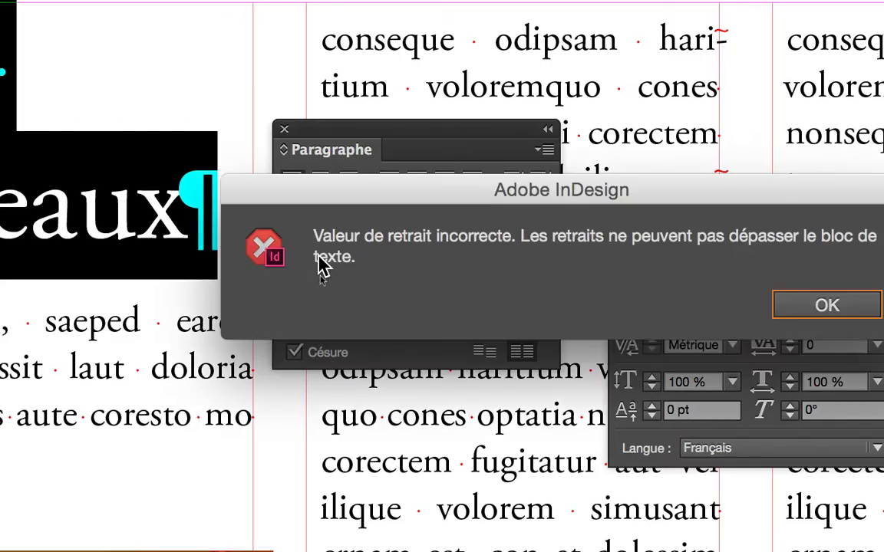
key(Return)
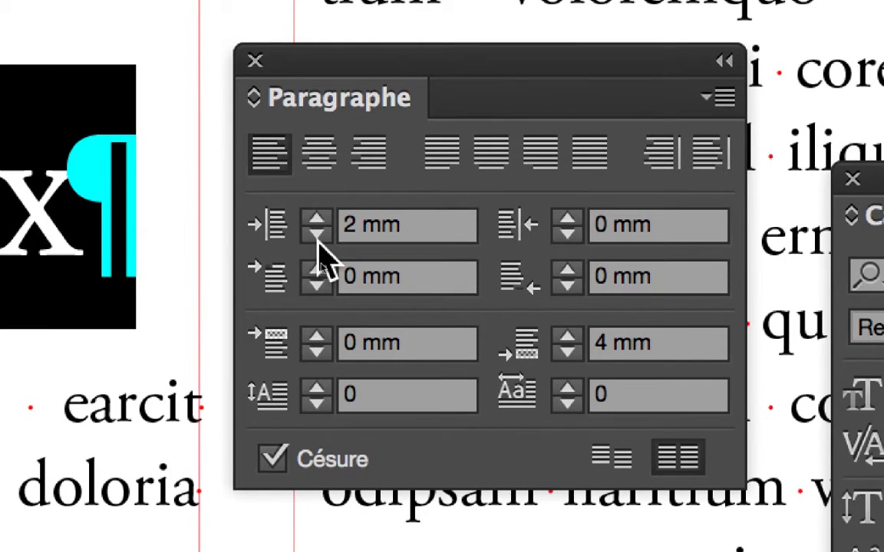
click(316, 236)
click(317, 237)
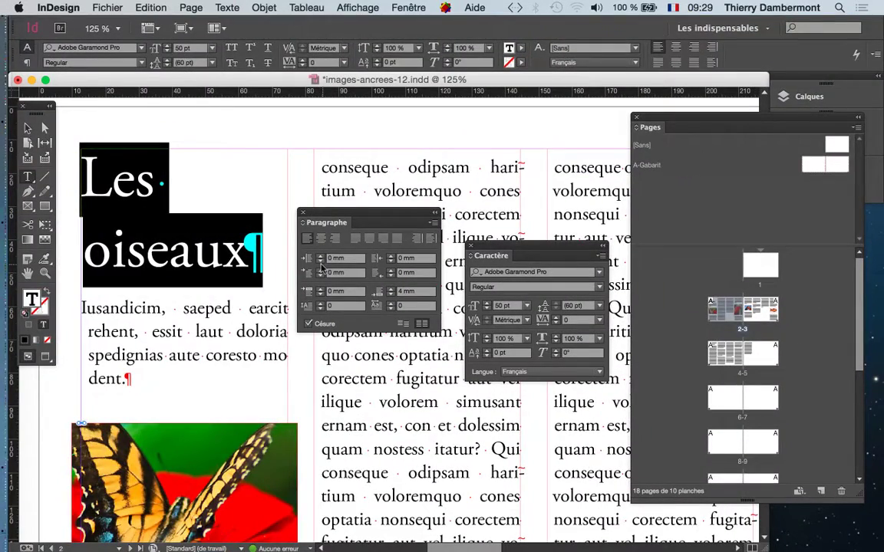
Return the heading's left indent to 2 mm and its first-line indent to -2 mm.
key(Up)
key(Up)
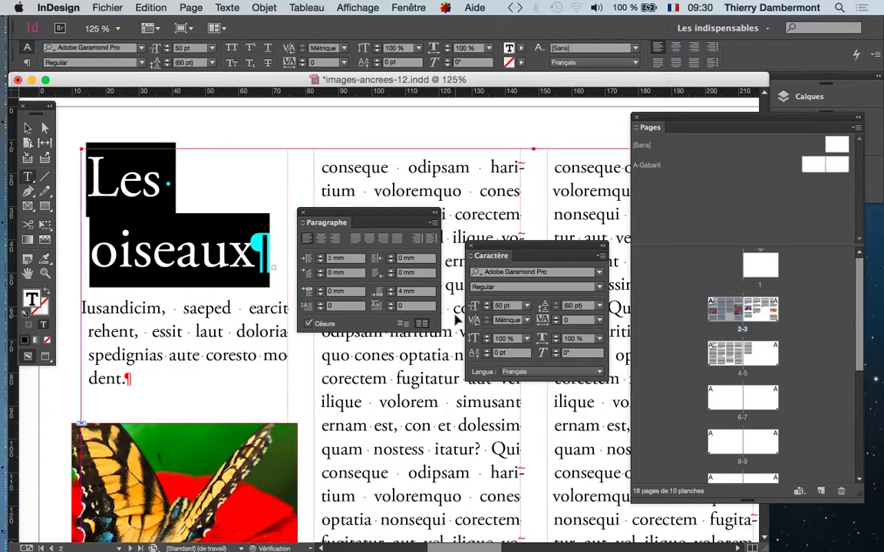
key(Down)
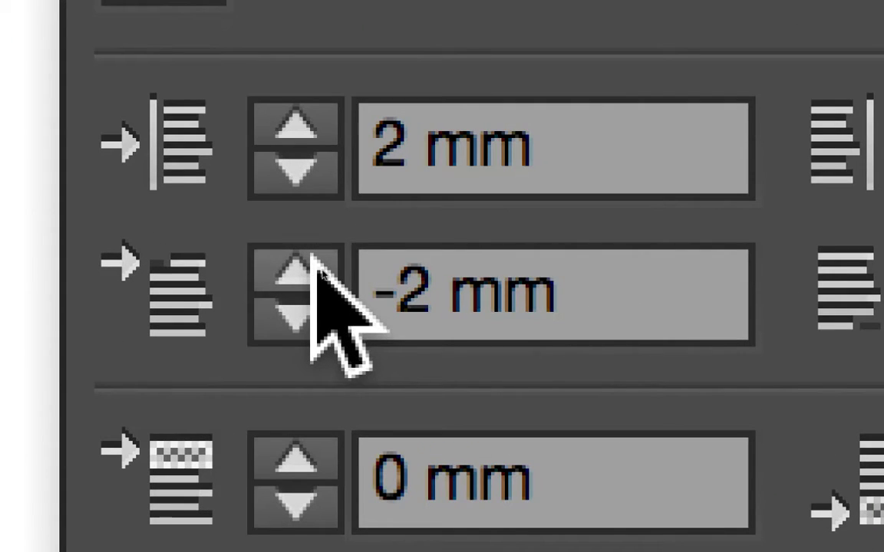
Set the first-line indent of the "Les oiseaux" heading to 0 mm.
click(313, 261)
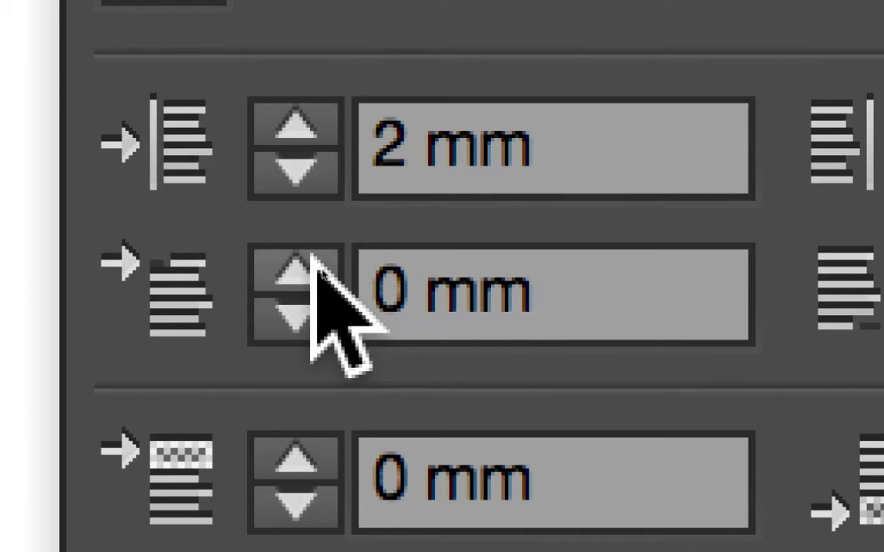